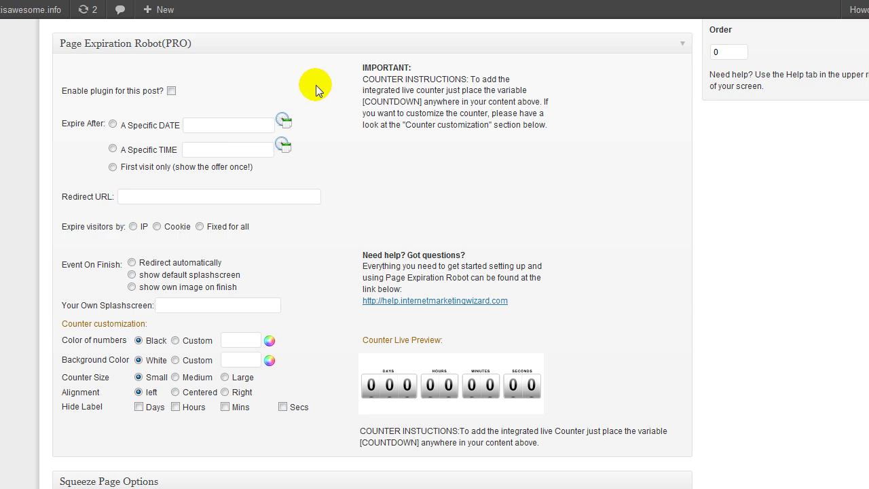
Enable Page Expiration Robot for this page, set to expire after a specific time of 00:00:00:15.
scroll(315, 91, up, 5)
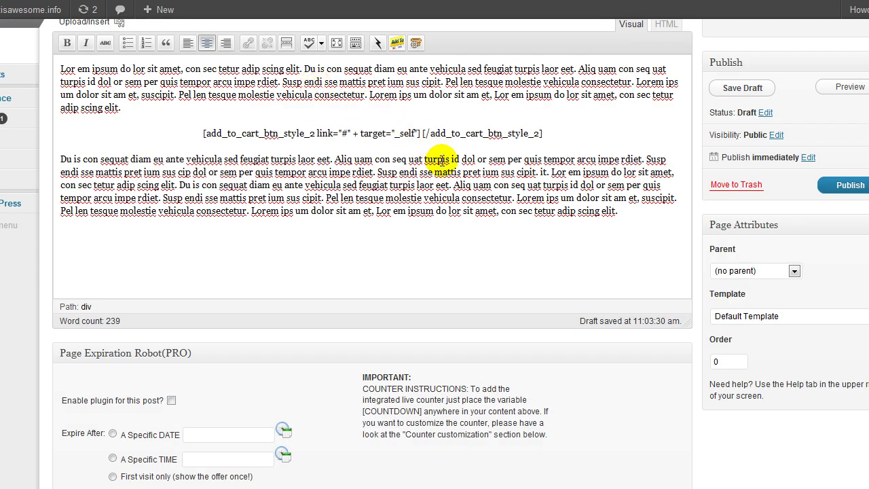
scroll(441, 161, up, 2)
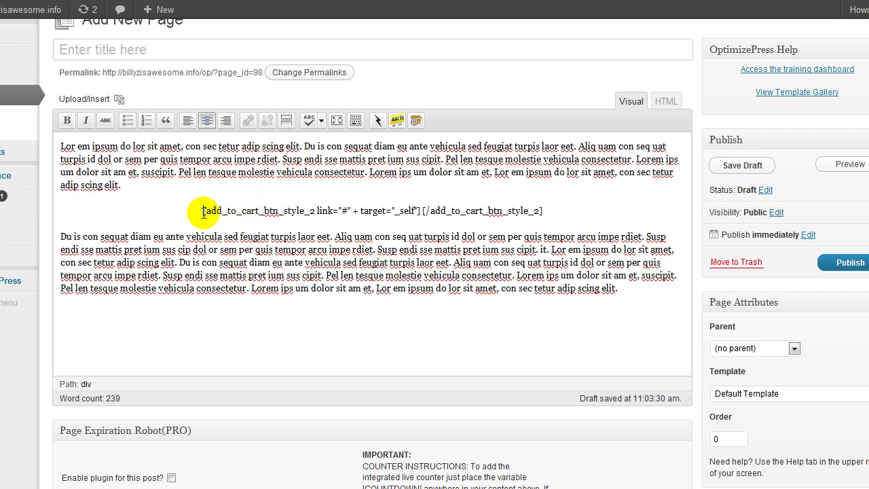
drag(204, 213, 552, 216)
click(340, 194)
scroll(341, 193, down, 2)
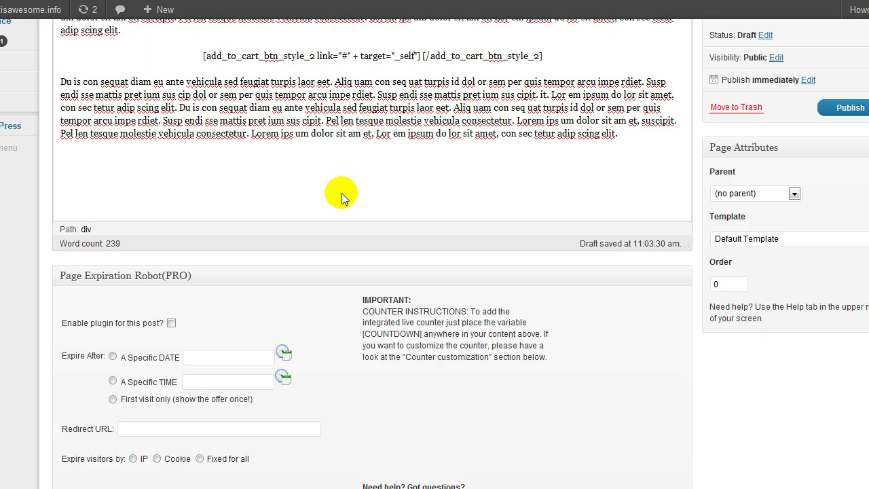
scroll(341, 192, down, 1)
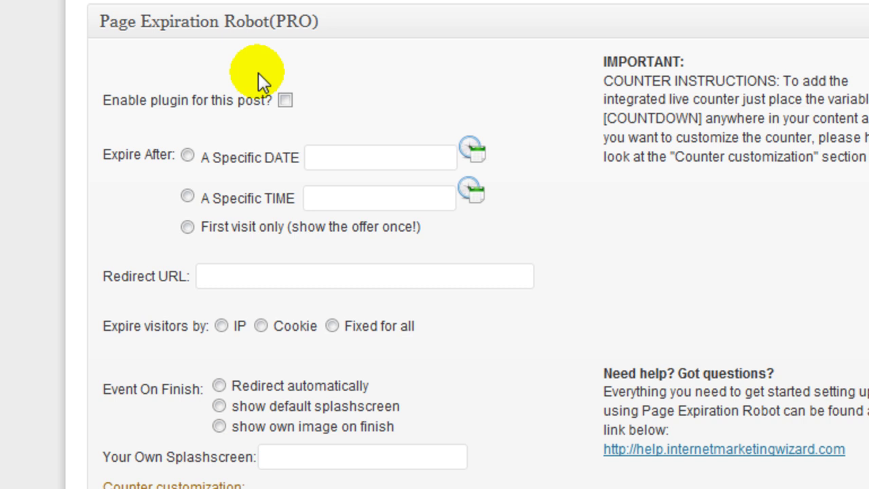
click(188, 197)
click(416, 197)
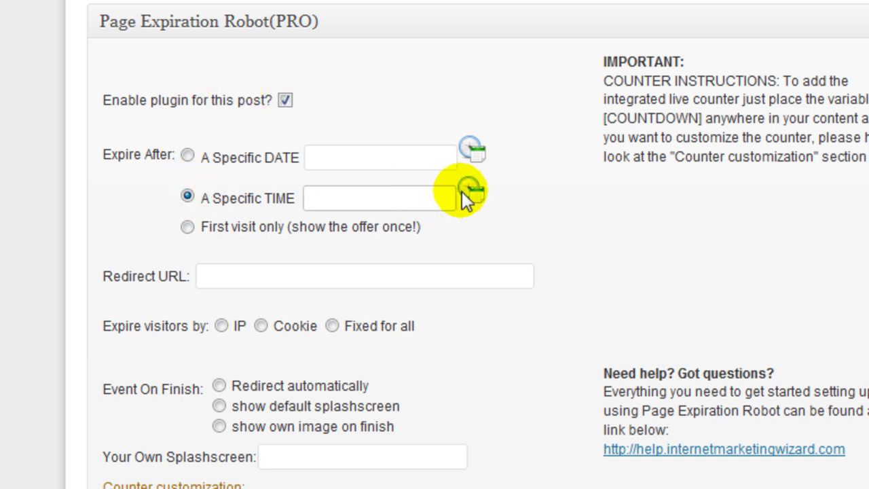
click(469, 192)
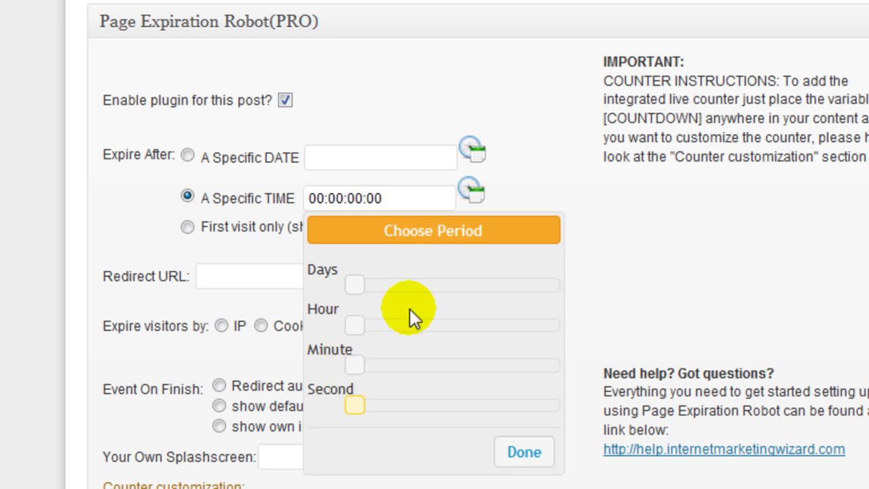
drag(354, 407, 406, 407)
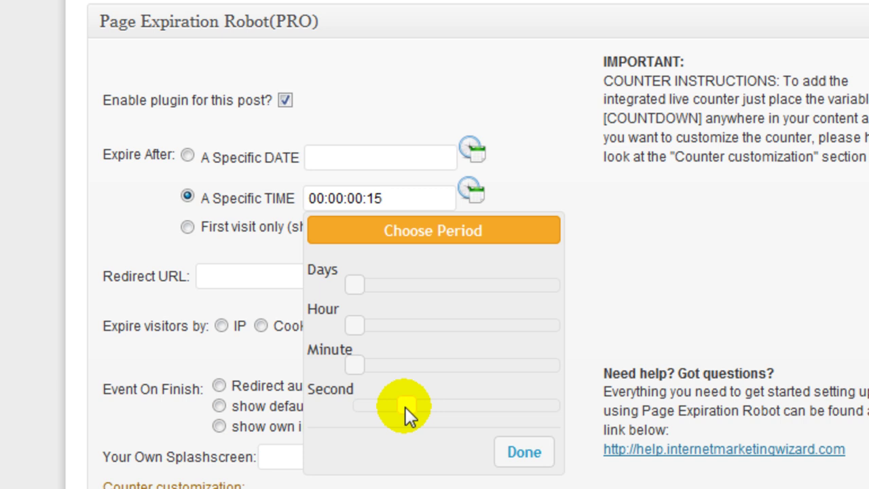
click(516, 454)
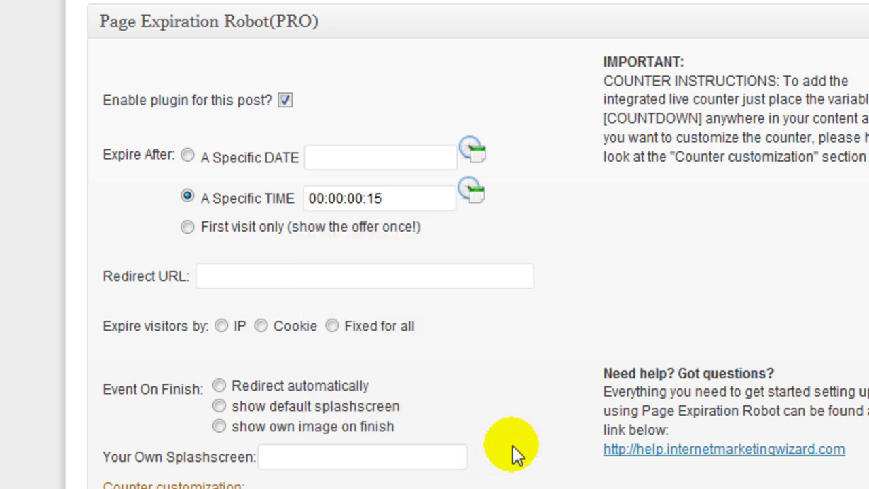
click(347, 275)
text(HTTP)
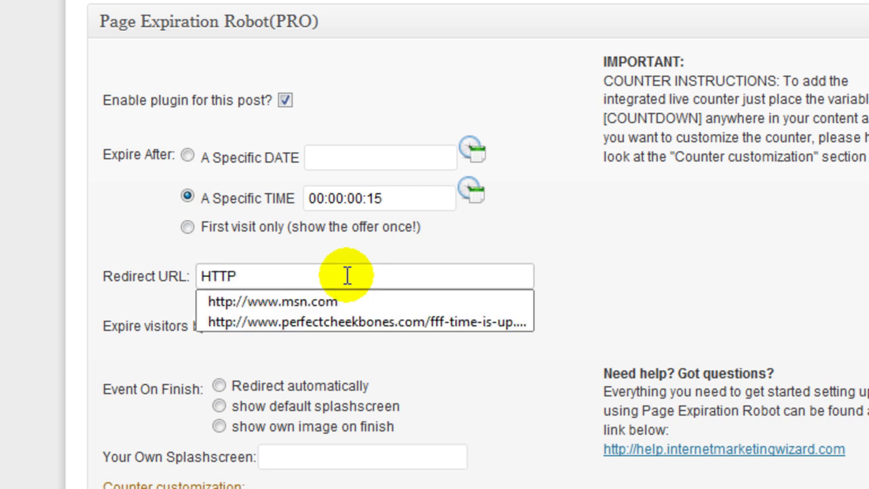
key(BackSpace)
key(BackSpace)
key(BackSpace)
key(BackSpace)
text(H)
key(Down)
key(Return)
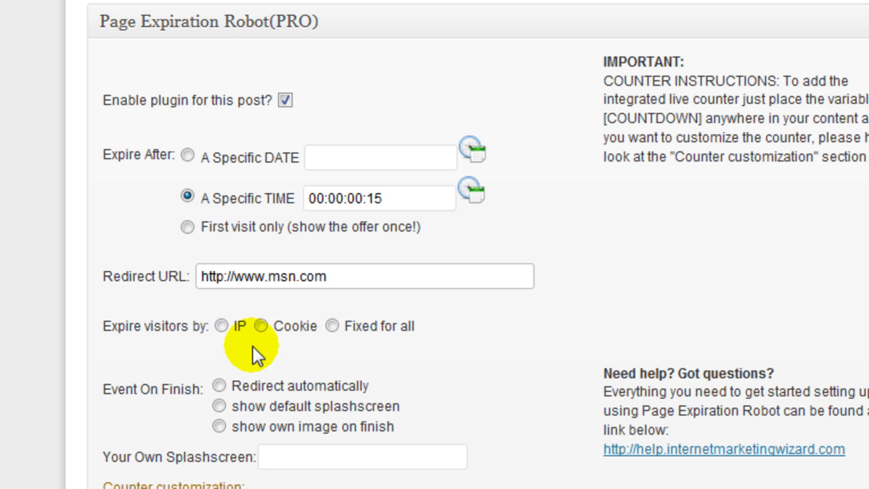
click(260, 325)
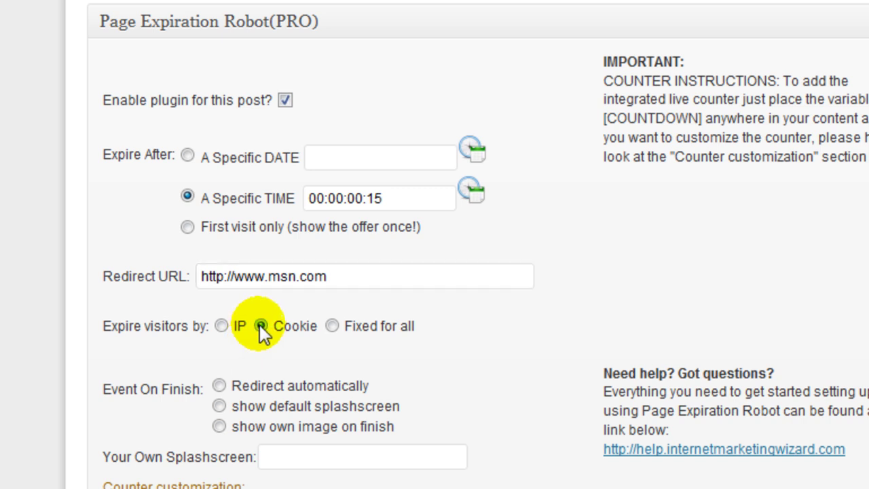
Choose 'show default splashscreen' as the action when the countdown finishes.
scroll(171, 210, down, 2)
scroll(163, 190, down, 1)
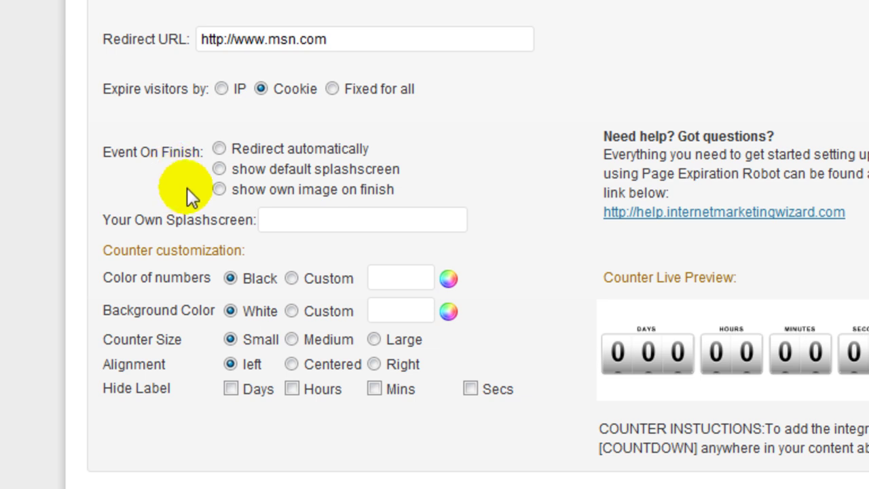
click(218, 168)
Make the countdown counter Large and Centered with the Days label hidden.
scroll(486, 171, down, 2)
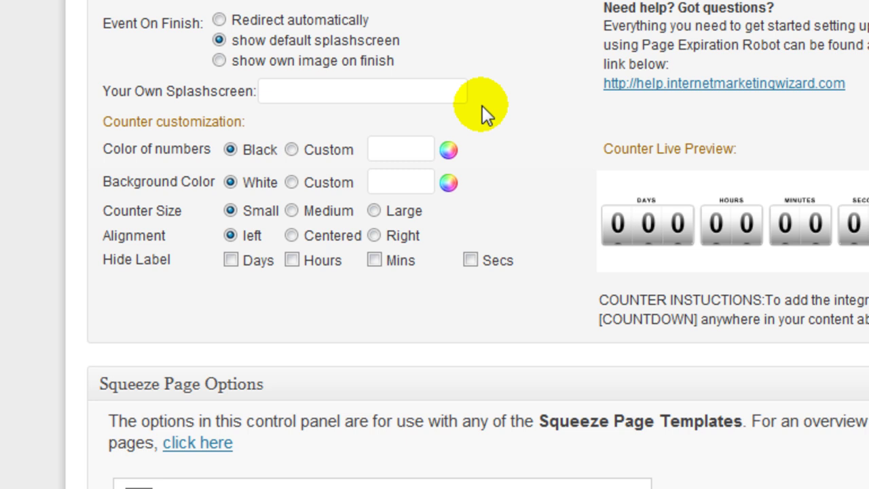
click(403, 146)
click(516, 109)
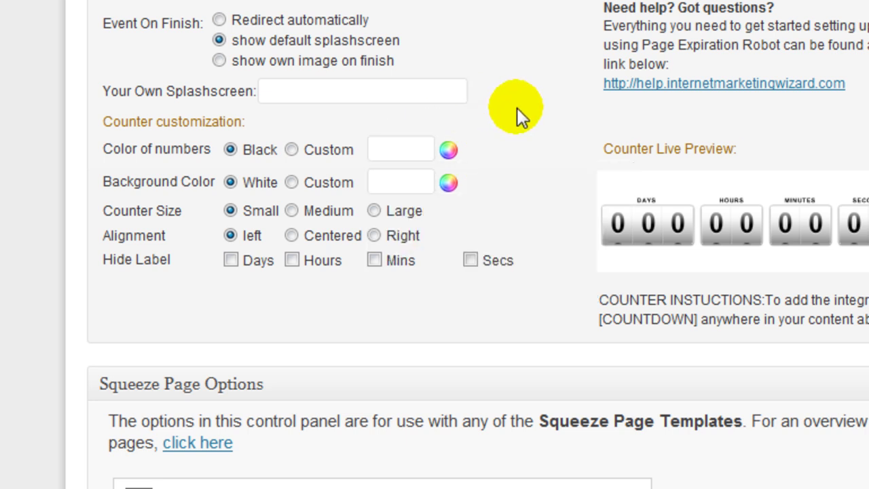
click(426, 173)
click(544, 116)
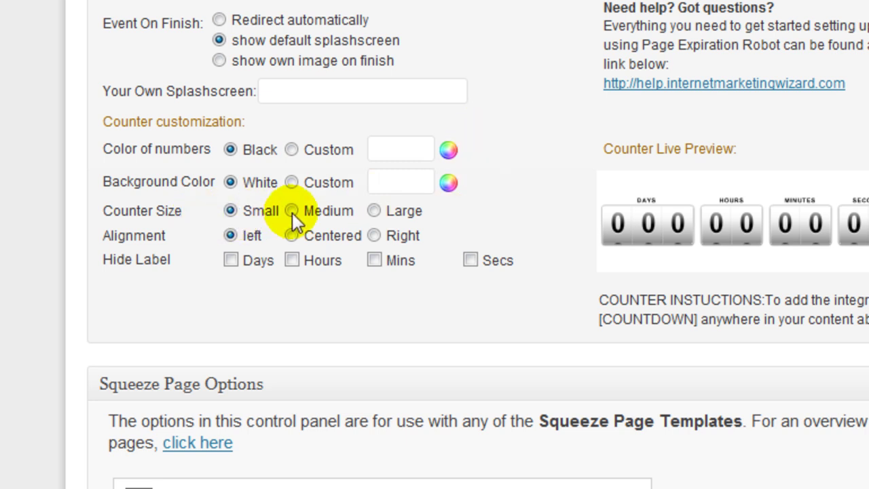
click(373, 211)
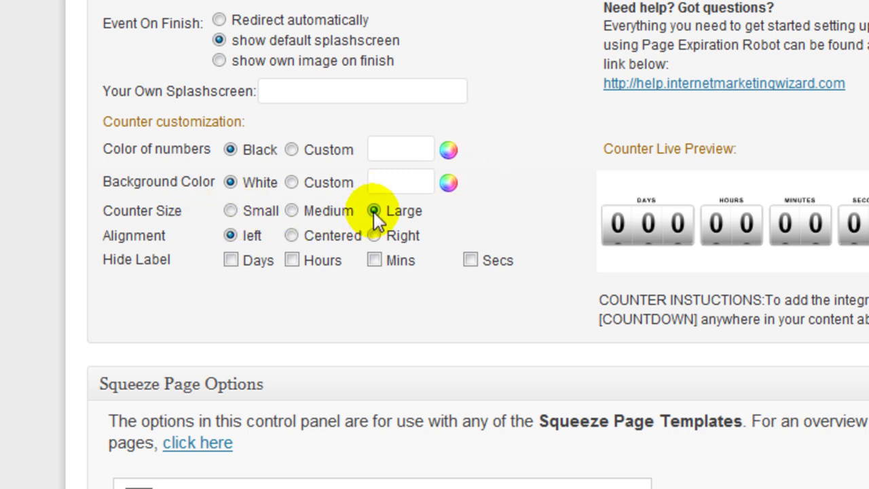
click(290, 236)
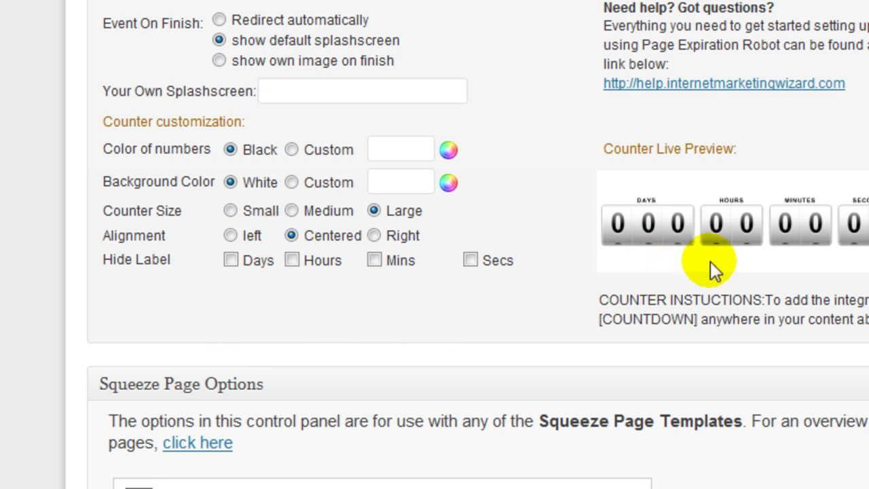
click(232, 260)
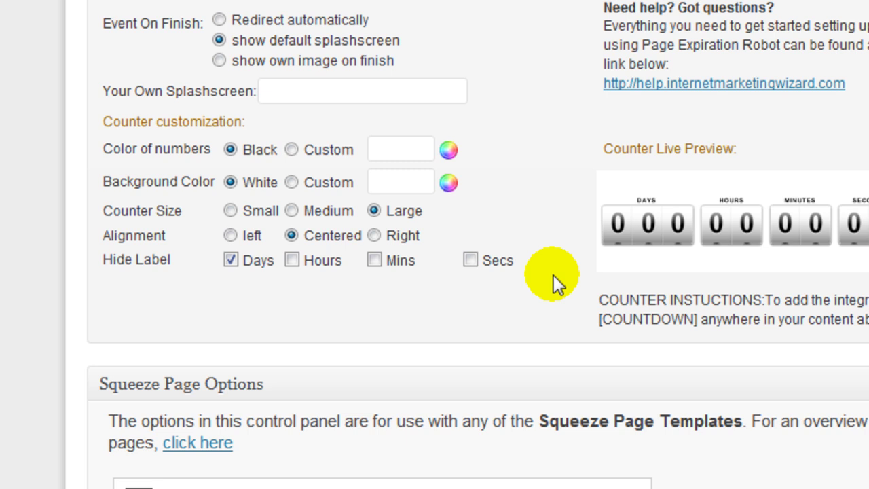
Add [COUNTDOWN] on a new line below the add_to_cart shortcode.
scroll(554, 275, up, 8)
scroll(554, 275, up, 5)
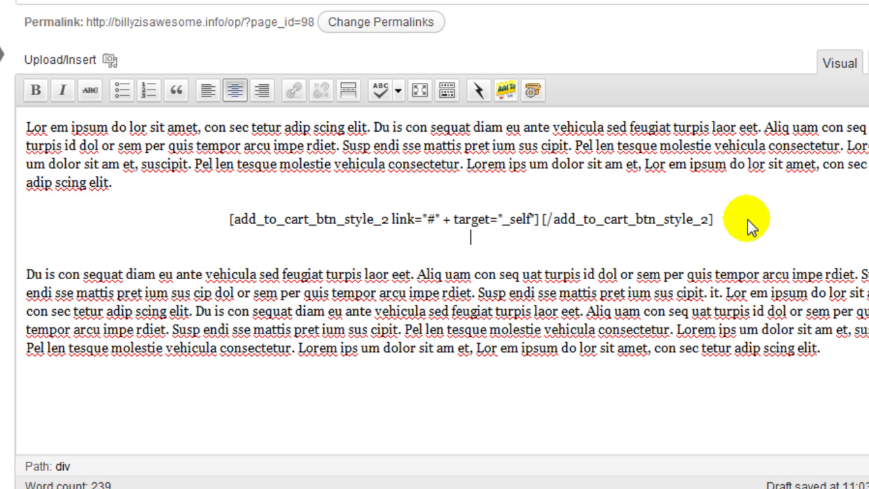
click(748, 220)
key(Return)
text([)
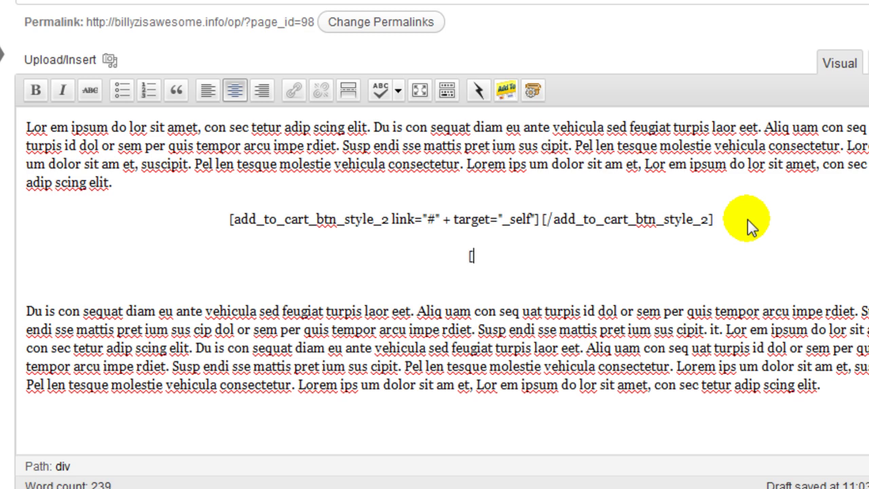
text(COUNTDOWN)
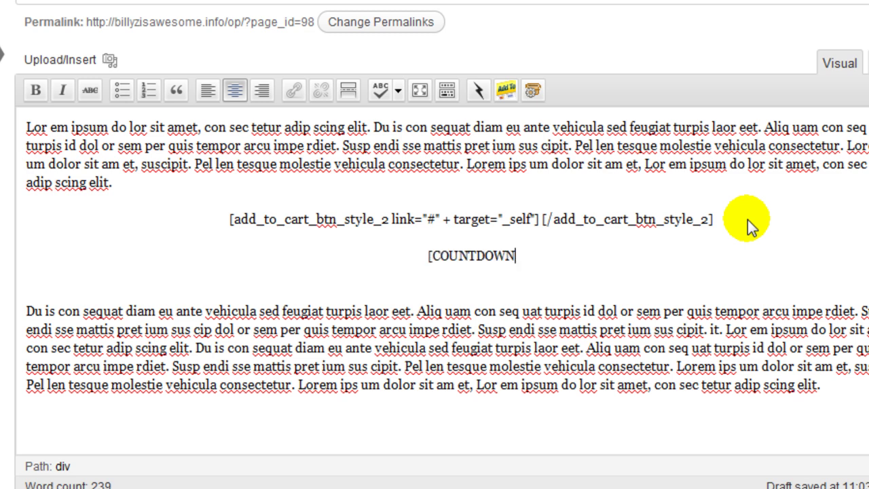
text(])
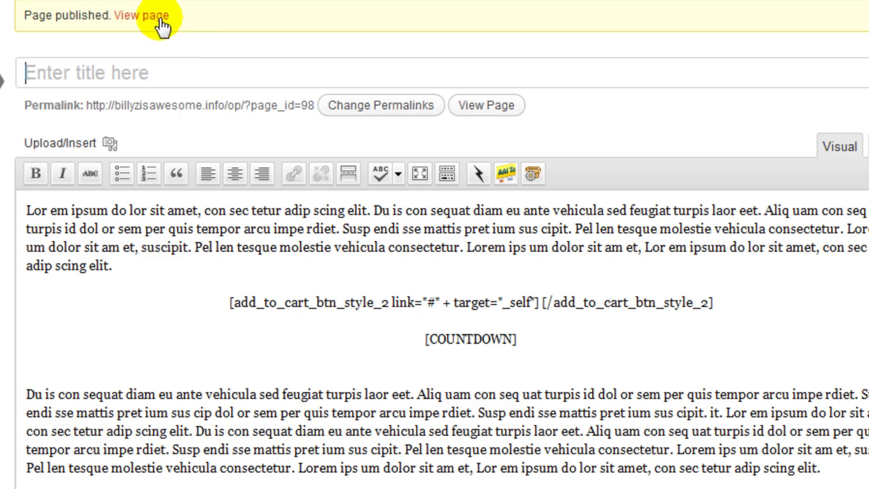
View the published page to watch the 15-second countdown under Add To Cart.
click(163, 26)
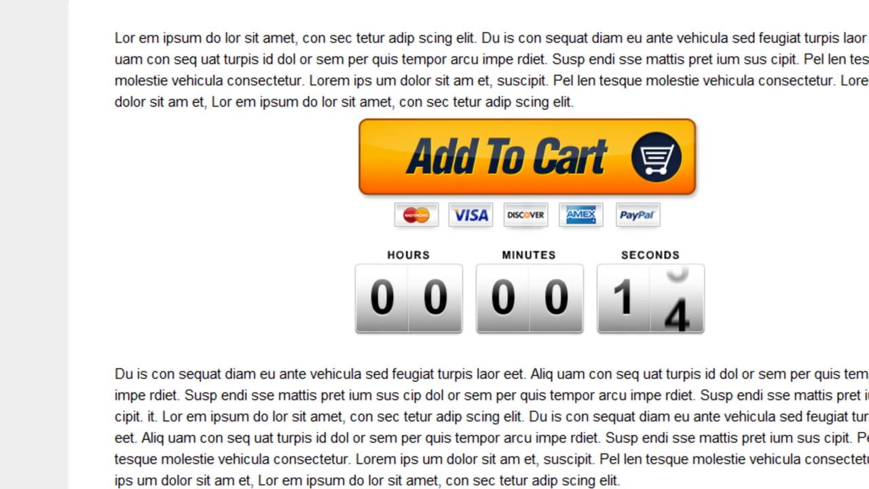